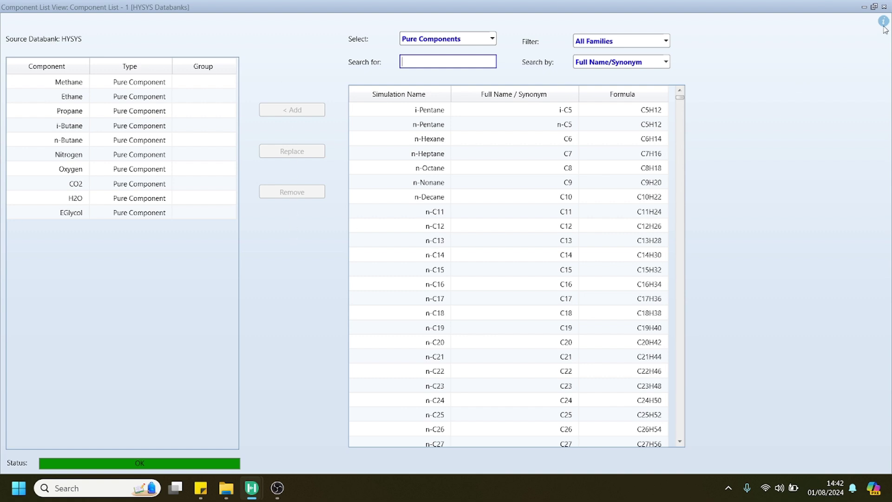
- Close the component list, review the Peng-Robinson fluid package, and enter the Simulation environment
mouse_move(884, 27)
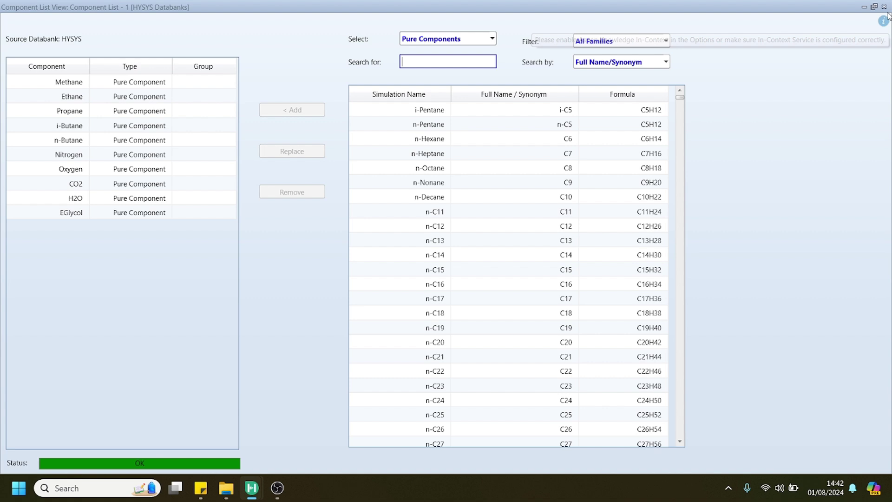
left_click(884, 7)
left_click(64, 132)
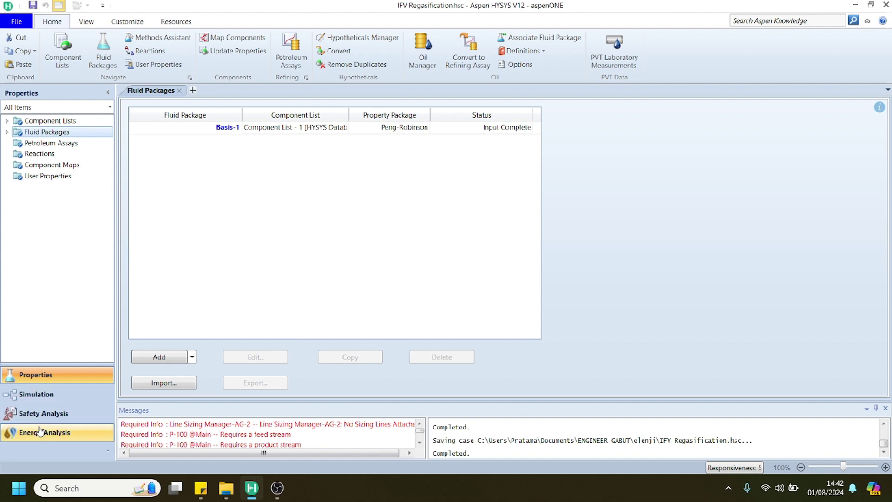
left_click(42, 400)
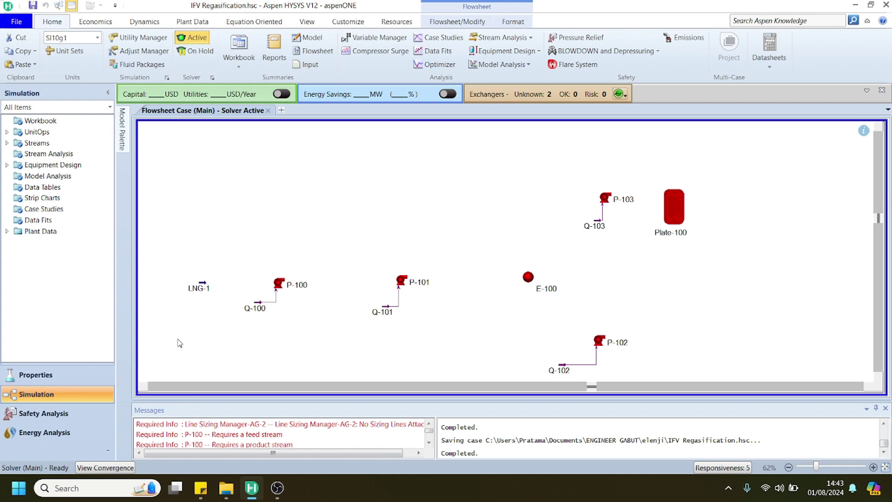
double_click(202, 285)
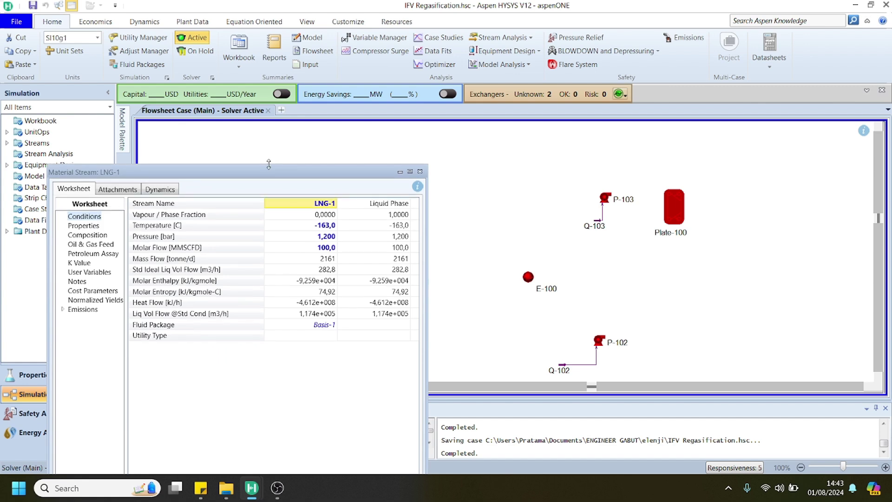
left_click_drag(266, 169, 263, 36)
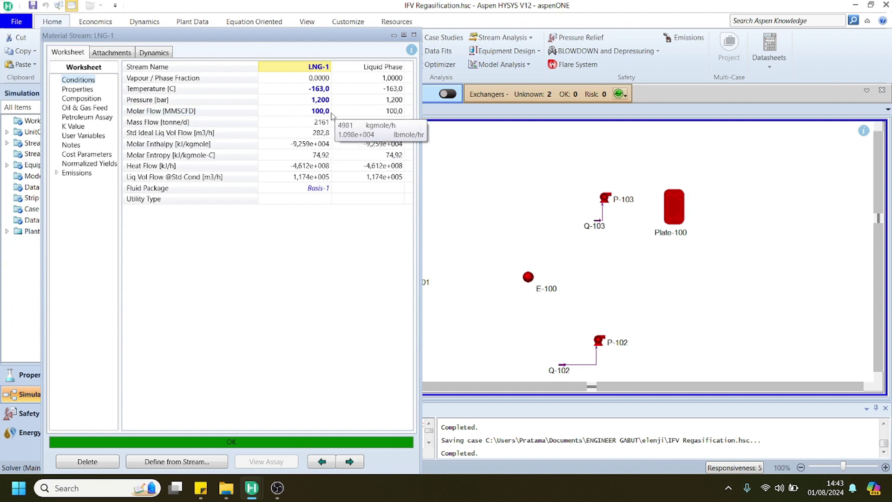
left_click(77, 100)
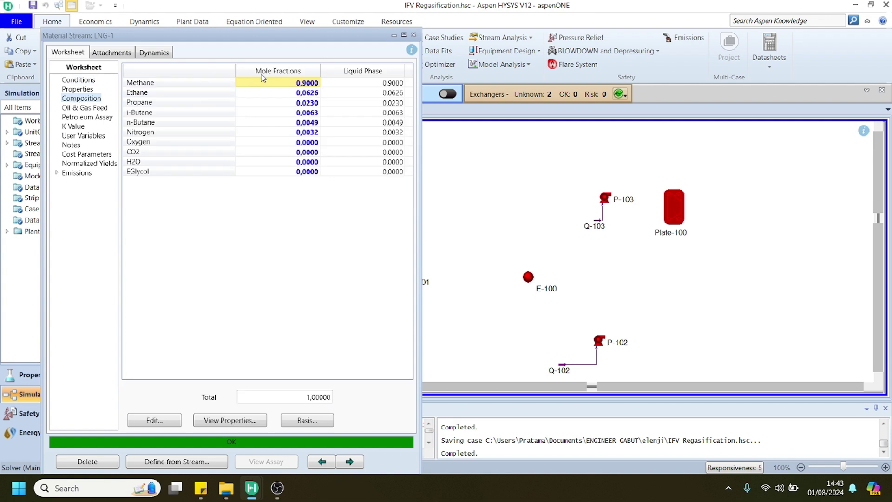
left_click(203, 84)
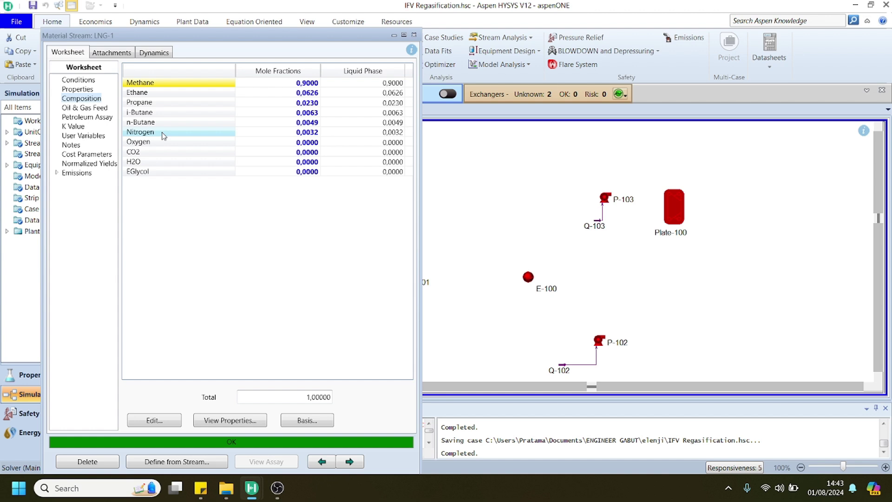
key("Escape")
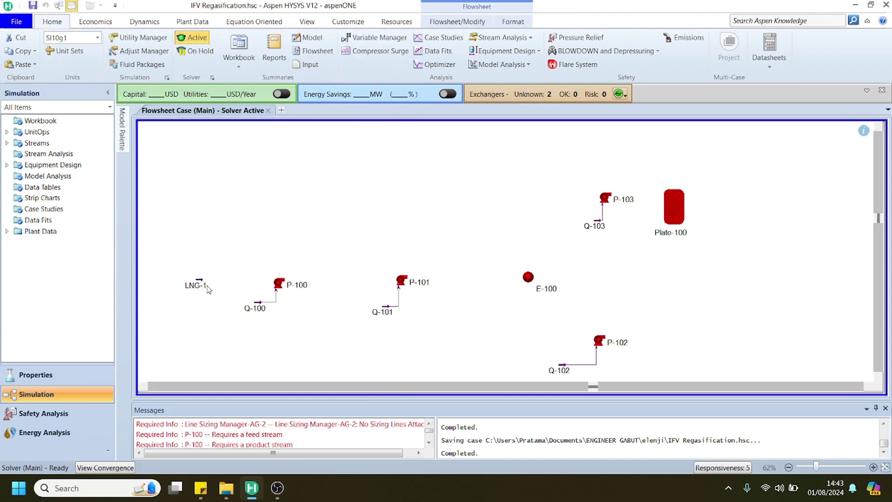
- Connect LNG-1 to P-100, P-100 to P-101 via stream 1, P-101 into E-100 via stream 2, and add tube outlet stream 3
left_click_drag(205, 283, 278, 289)
left_click_drag(277, 289, 279, 288)
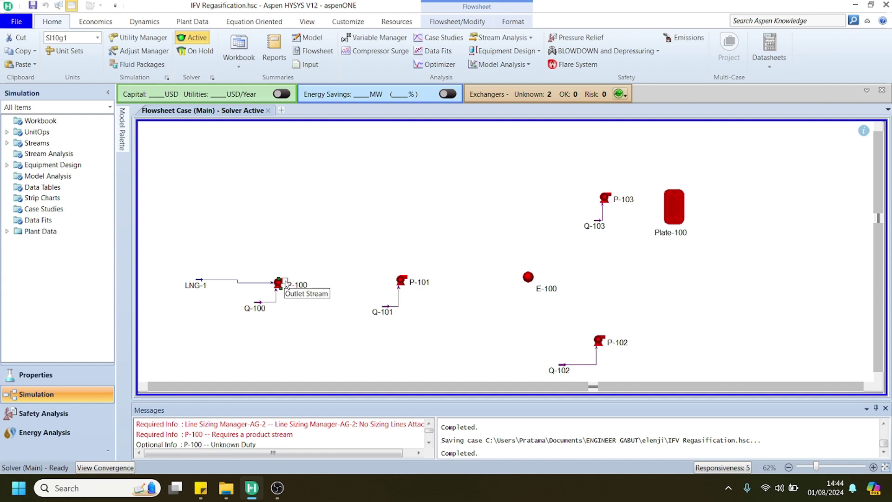
left_click_drag(287, 284, 398, 286)
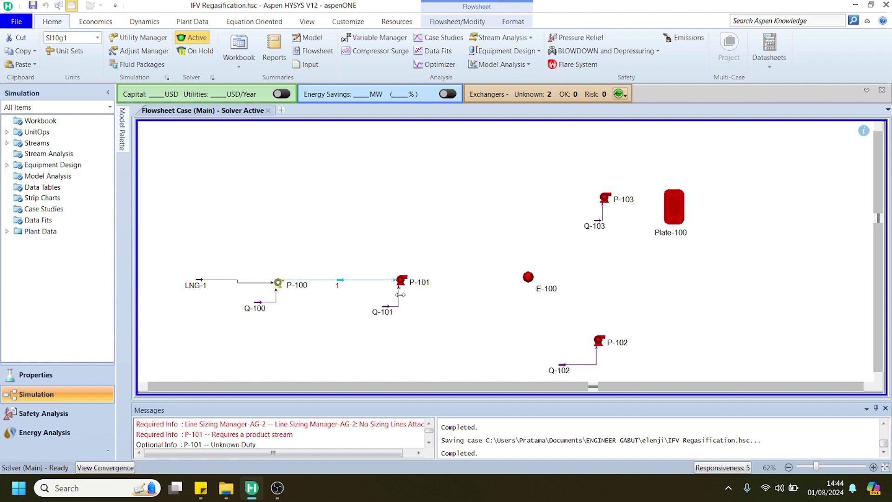
left_click(405, 281)
left_click_drag(410, 281, 528, 280)
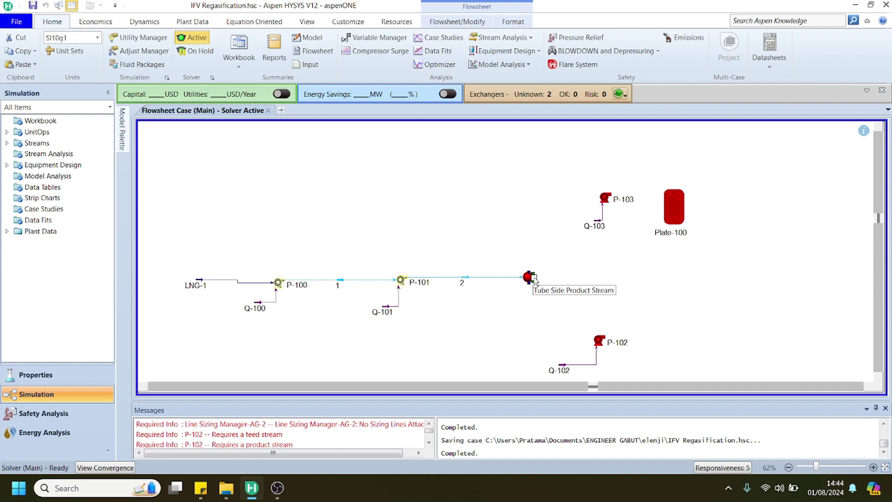
left_click_drag(534, 281, 699, 282)
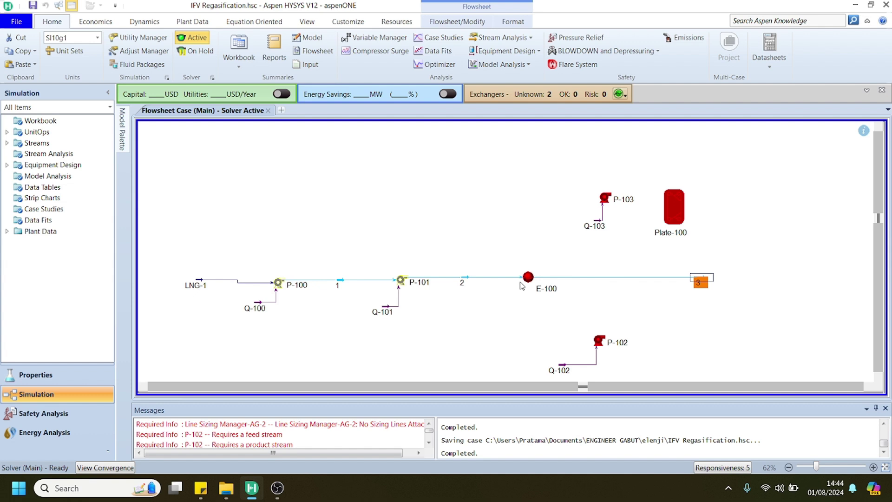
left_click(195, 285)
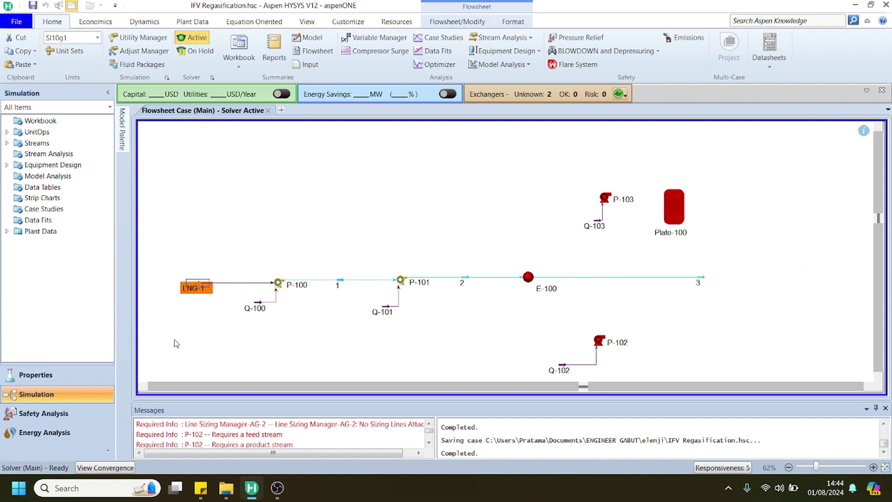
- Set pump P-100's outlet stream 1 pressure to 10 bar
double_click(304, 287)
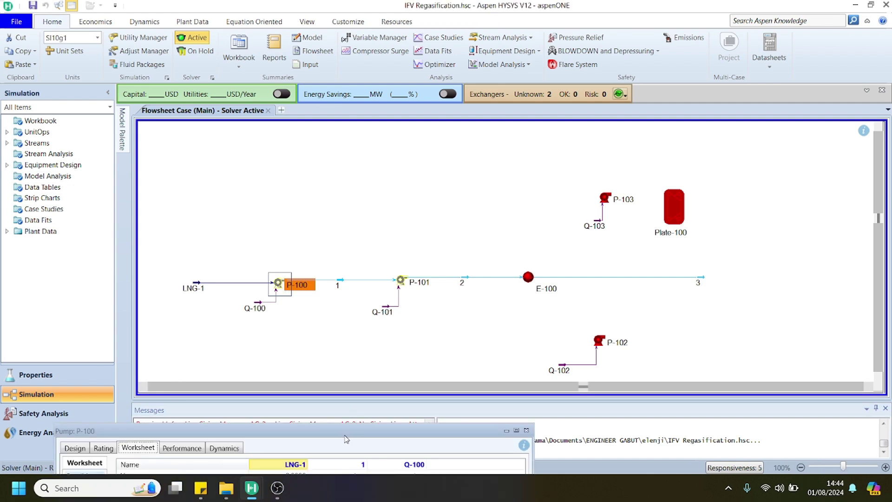
left_click_drag(345, 436, 666, 60)
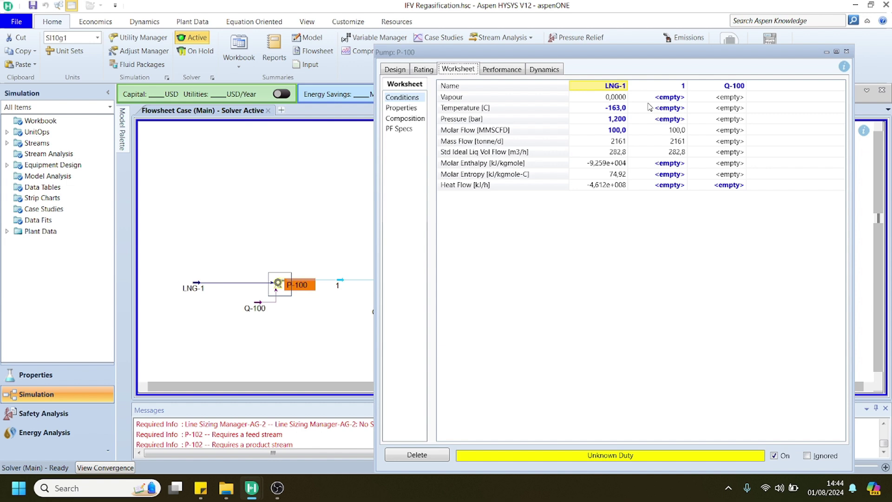
left_click(648, 123)
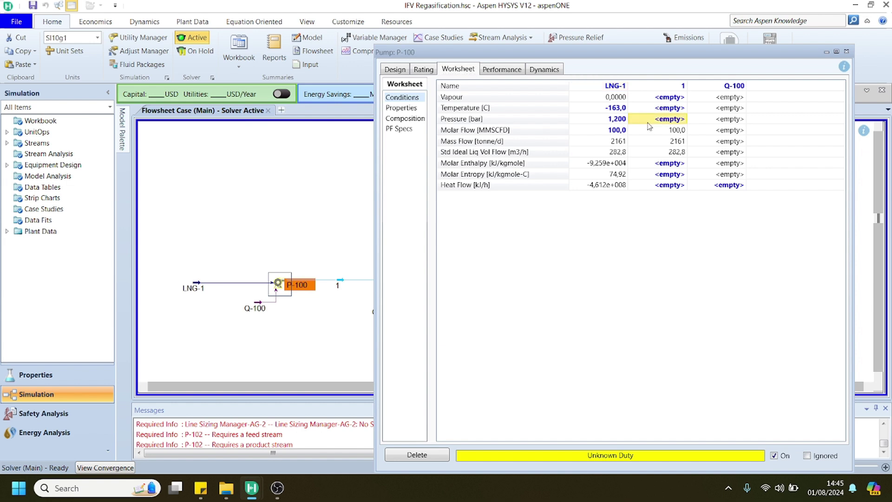
type("1")
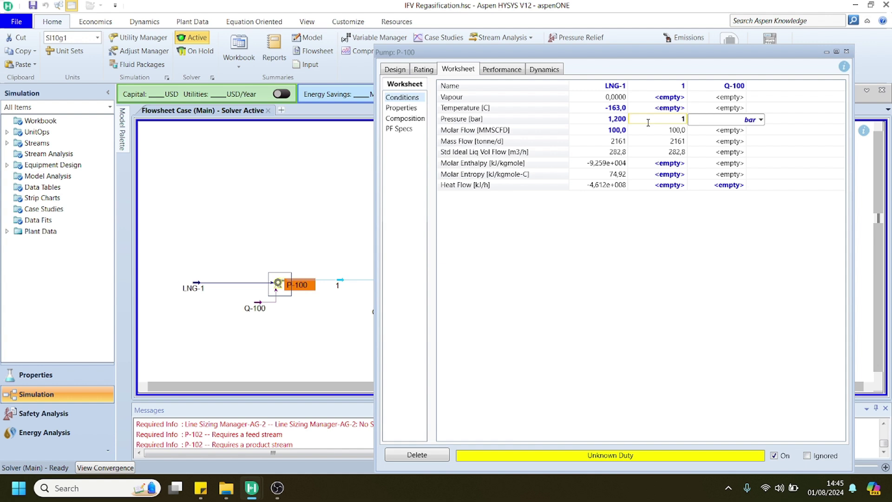
type("0")
key("Return")
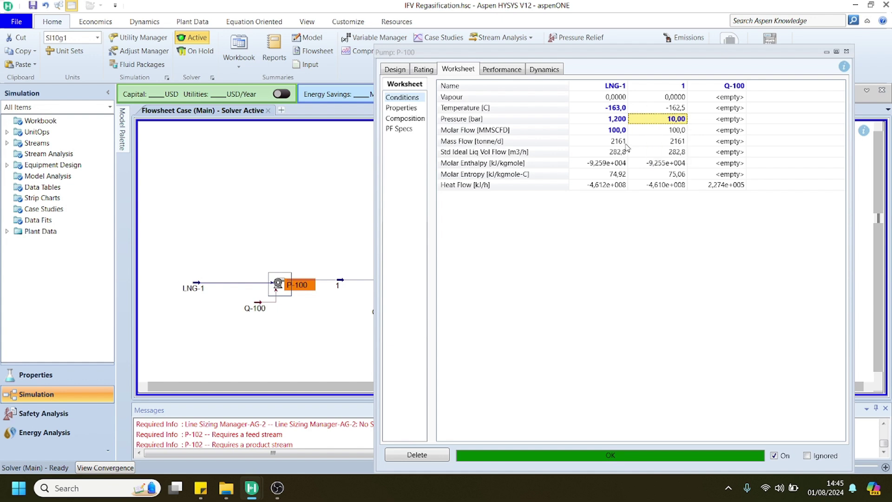
left_click(846, 51)
- Set pump P-101's outlet stream 2 pressure to 65 bar
left_click_drag(402, 252, 339, 293)
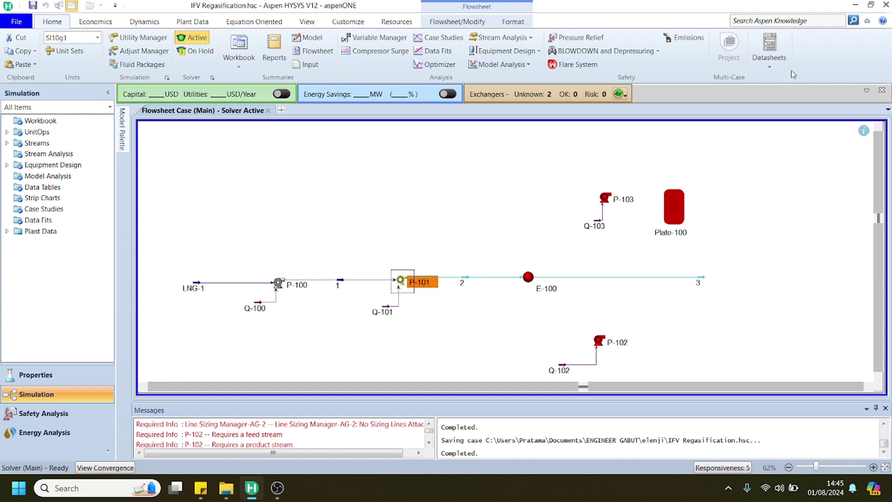
left_click(297, 310)
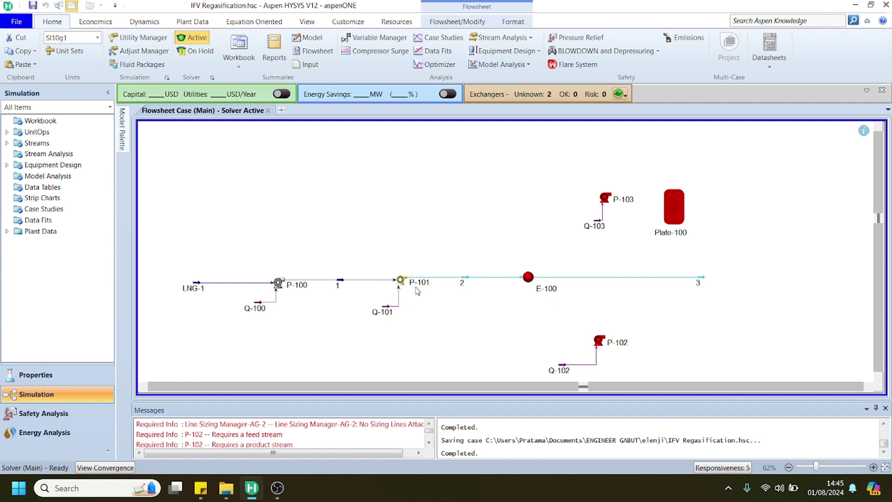
double_click(401, 280)
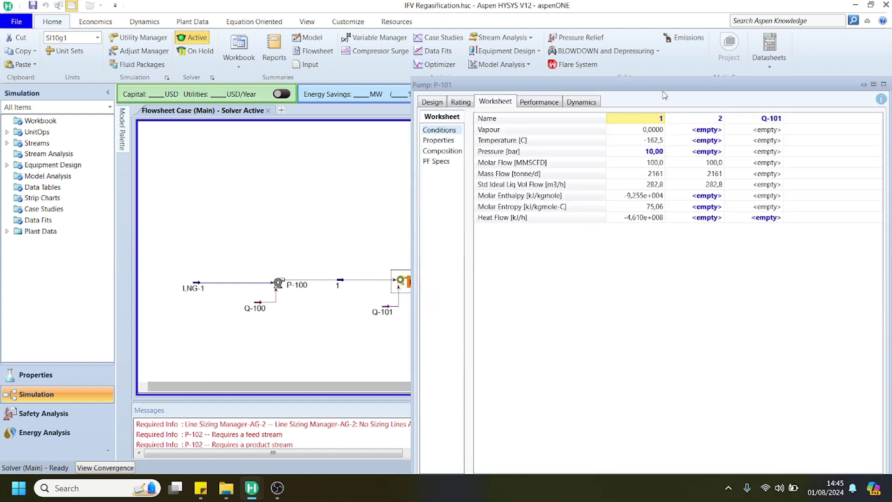
left_click_drag(557, 81, 461, 68)
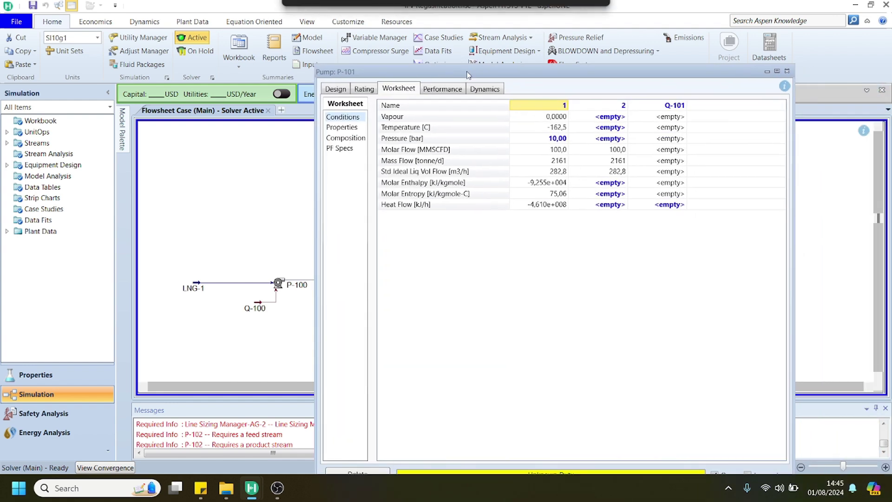
left_click(604, 130)
left_click(606, 140)
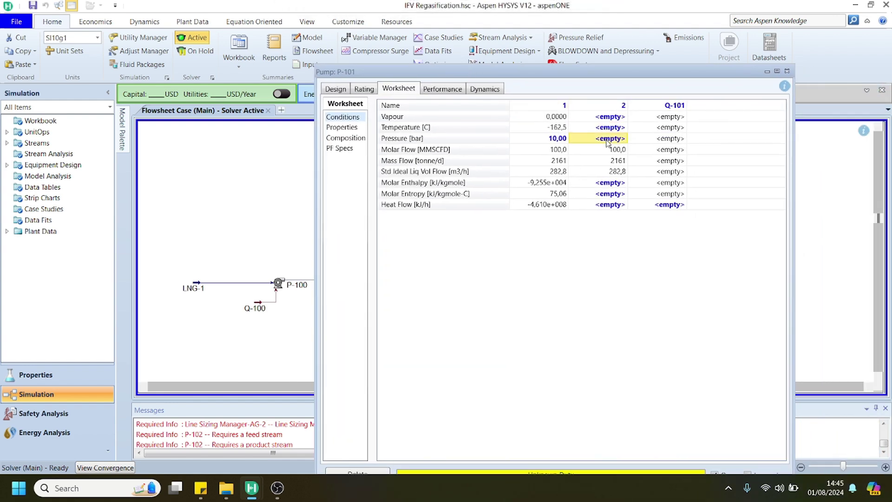
type("65")
key("Return")
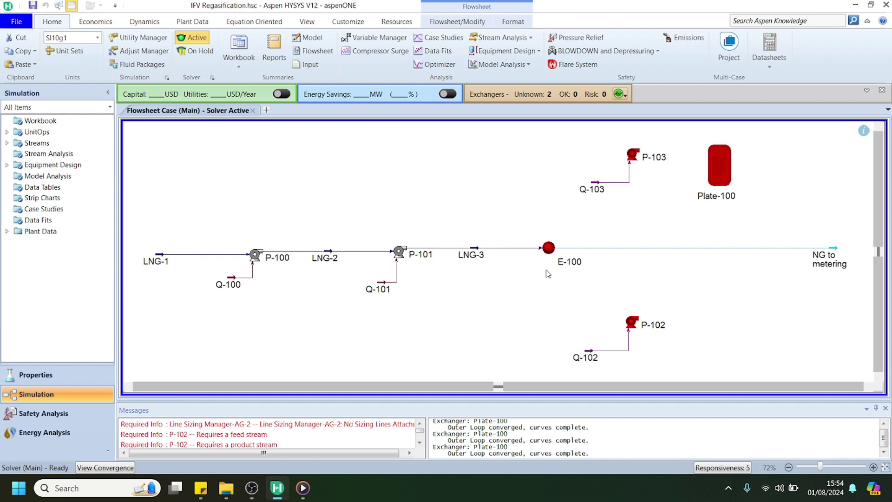
left_click(548, 251)
double_click(548, 251)
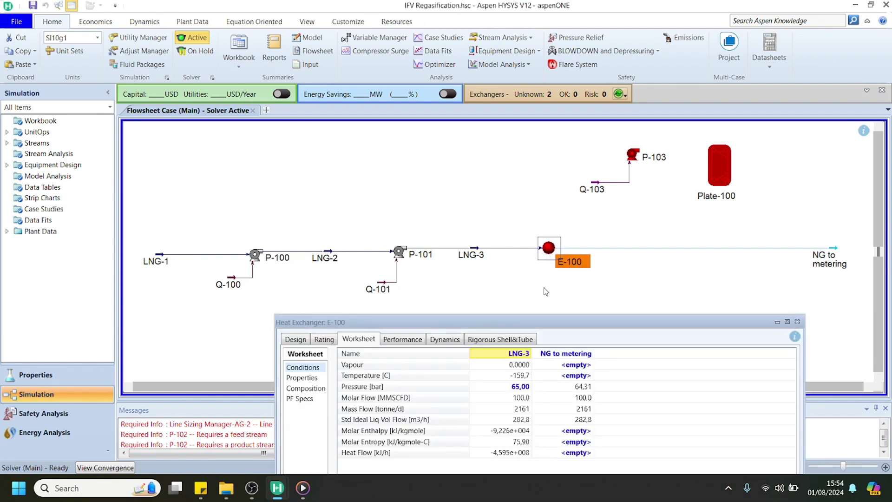
left_click_drag(541, 320, 291, 65)
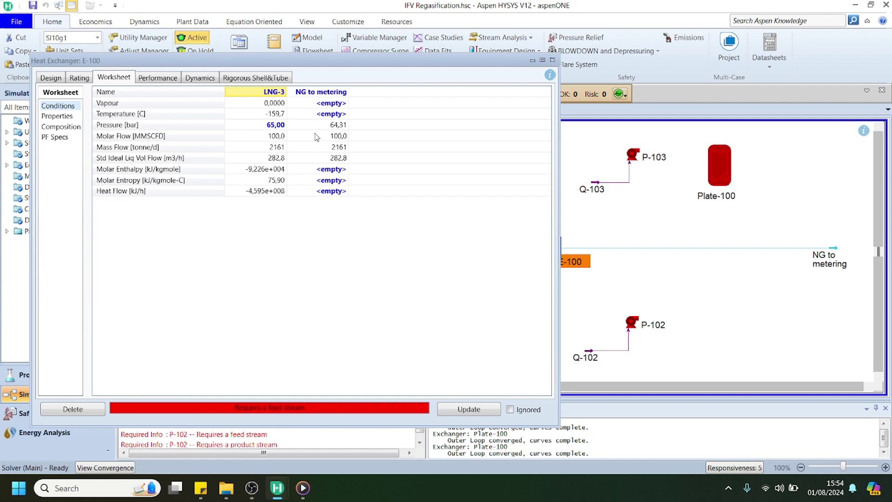
left_click_drag(392, 62, 422, 73)
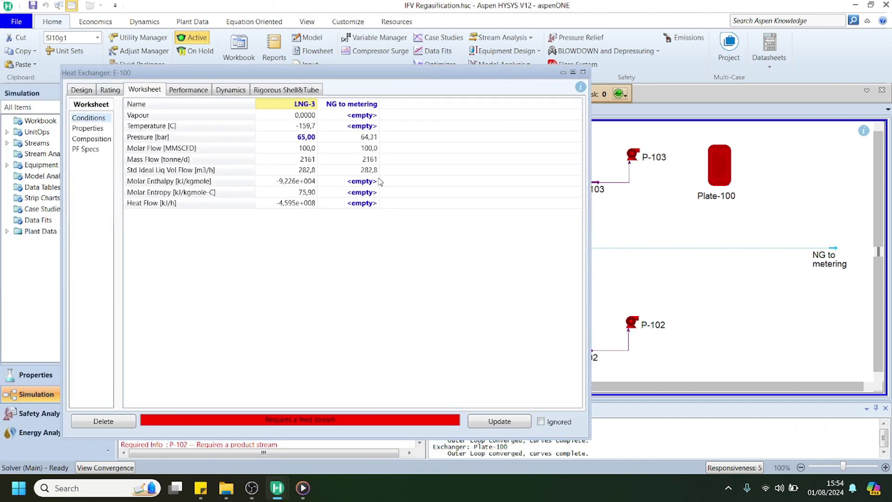
left_click(91, 92)
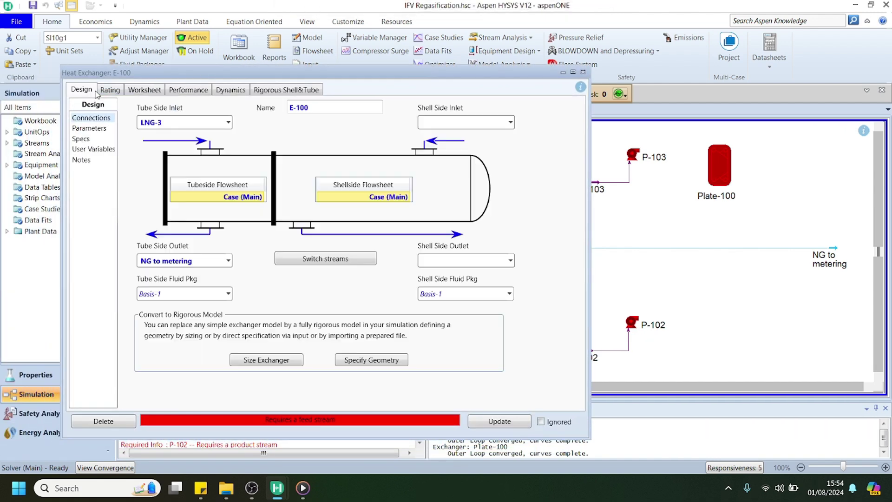
left_click(87, 130)
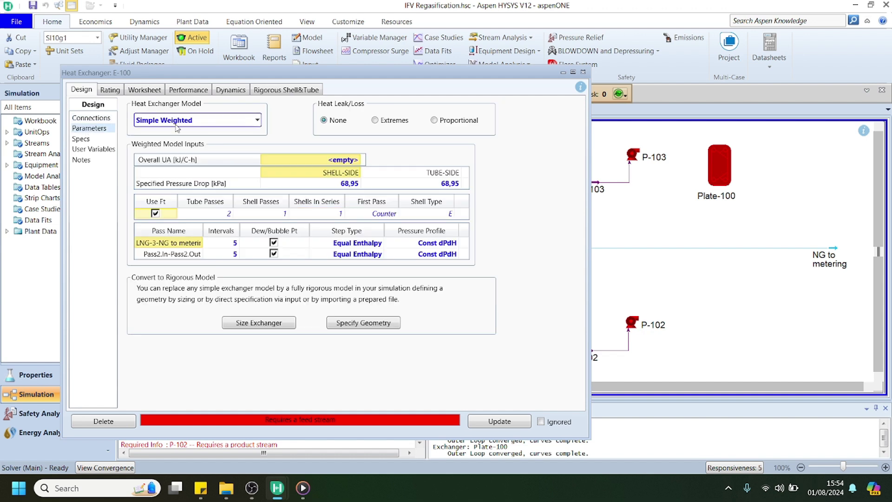
left_click(157, 92)
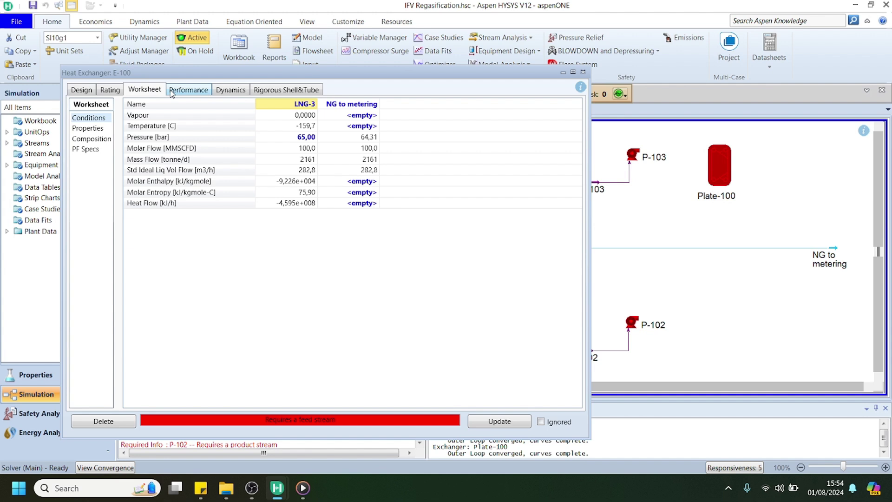
left_click(583, 72)
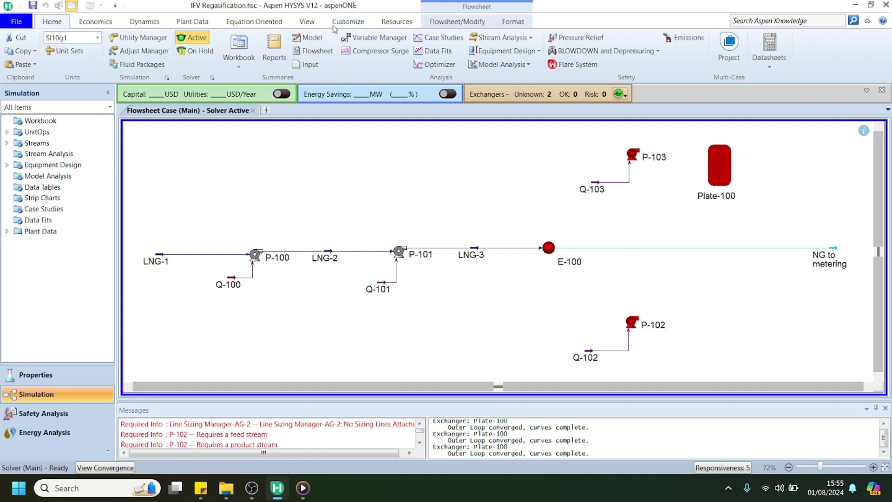
- Place a new material stream 1 from the Model Palette and connect it into E-100
left_click(304, 23)
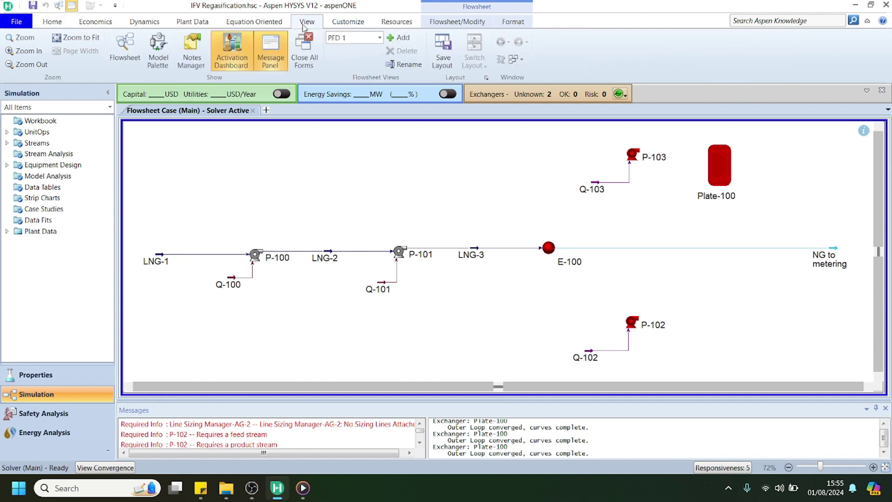
left_click(158, 61)
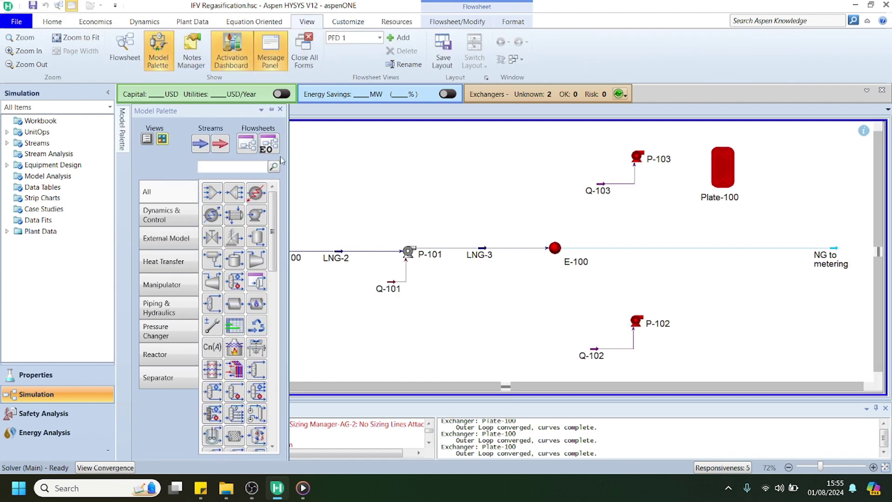
left_click(548, 155)
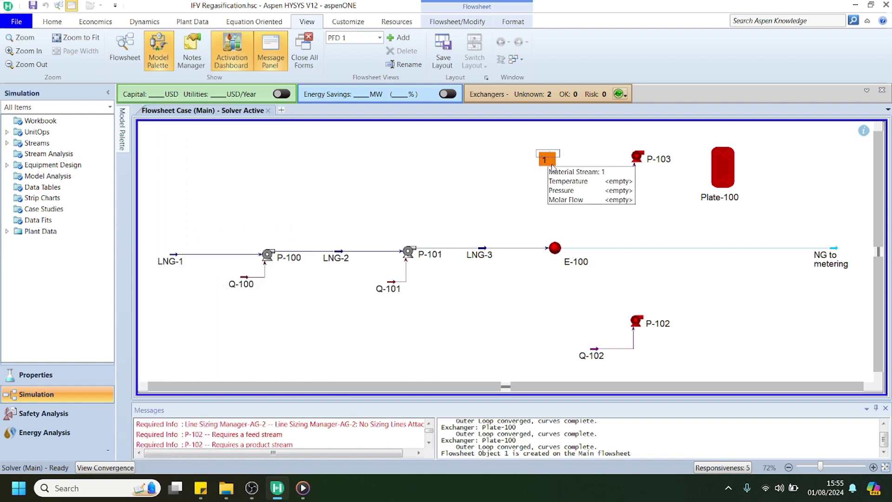
left_click_drag(556, 158, 554, 243)
left_click(546, 160)
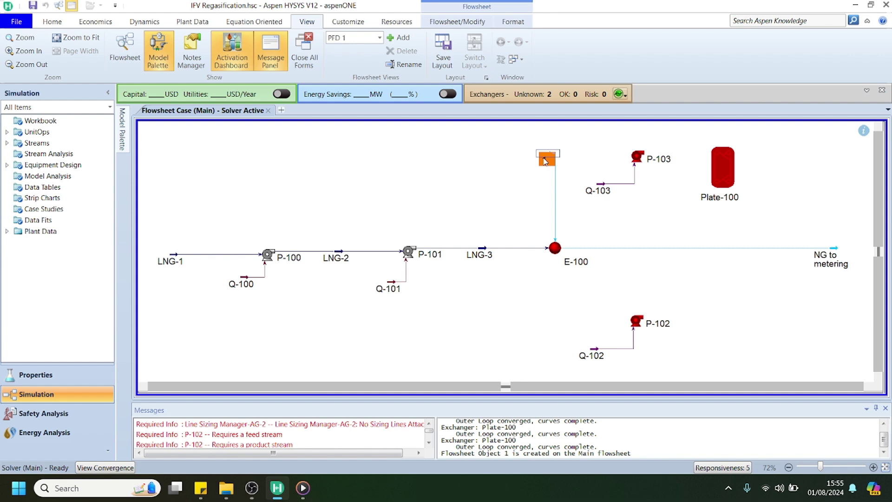
- Flip stream 1 and move it to the top, then route E-100's outlet stream 2 to P-102
left_click(455, 21)
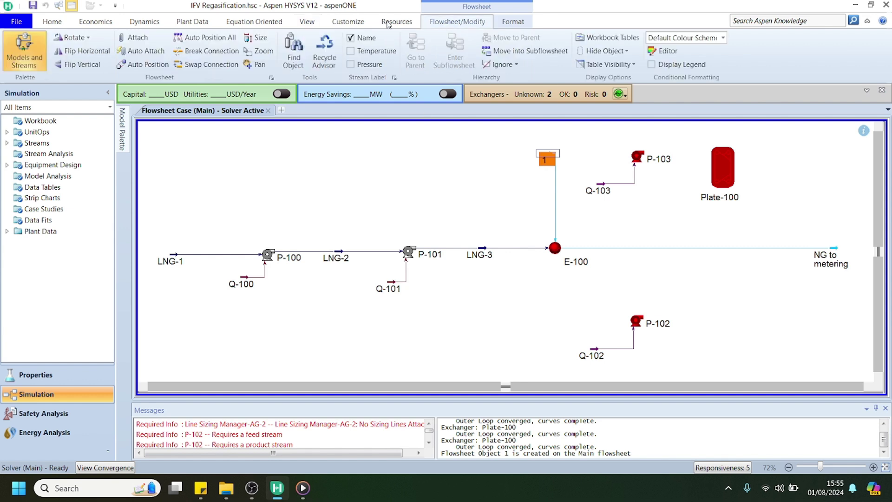
left_click(63, 53)
left_click_drag(581, 155, 582, 136)
key("ctrl")
left_click_drag(556, 255, 634, 325)
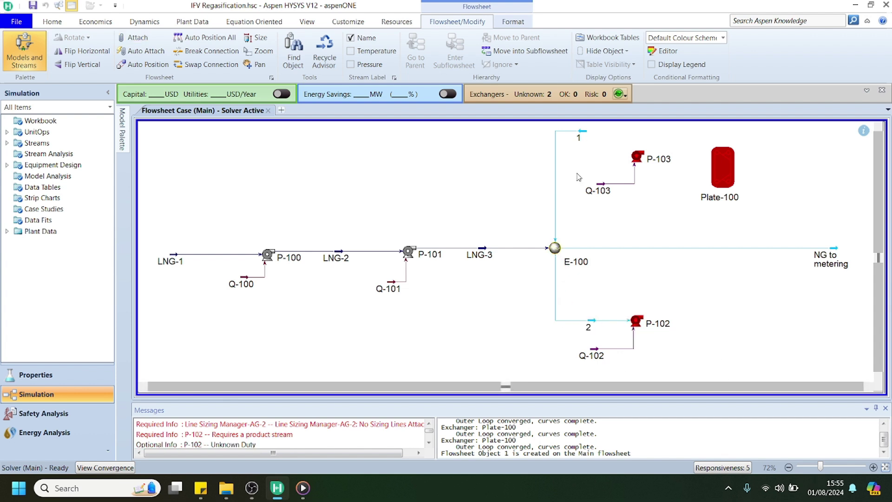
- In E-100's worksheet, set stream 1 temperature to 25 °C and stream 2 to 15 °C
double_click(553, 247)
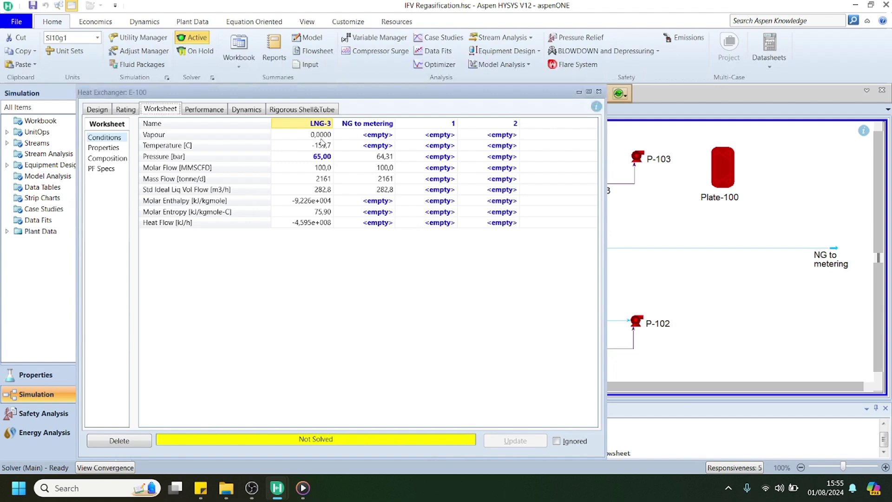
left_click_drag(299, 97, 215, 94)
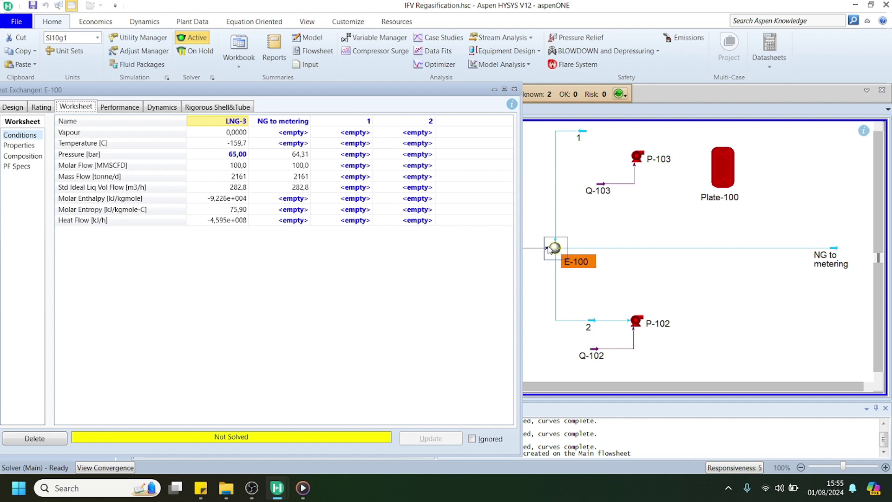
left_click(359, 153)
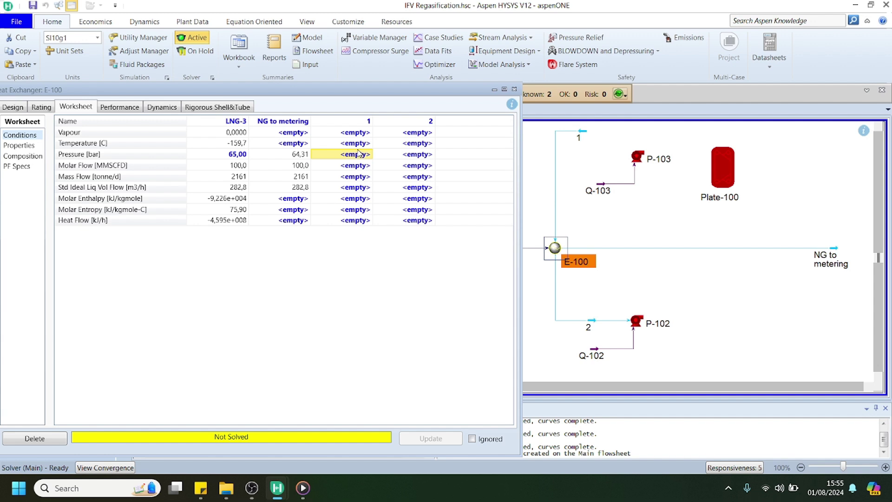
left_click(359, 143)
type("25")
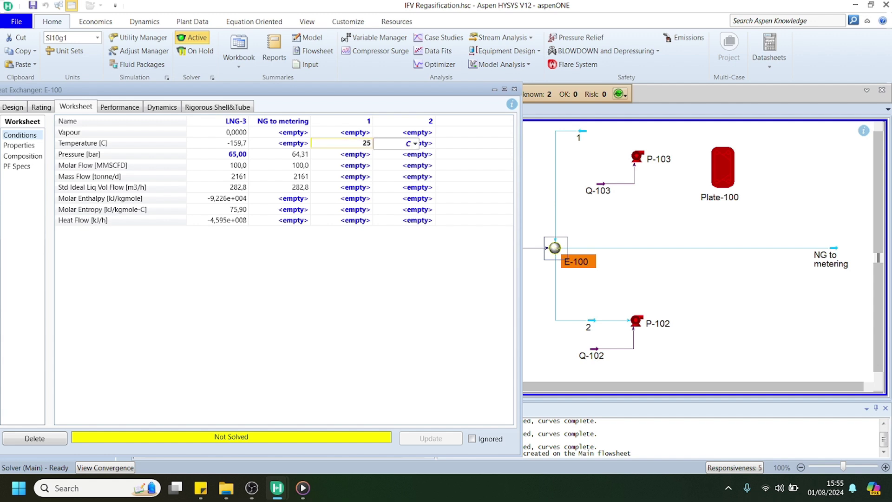
key("Return")
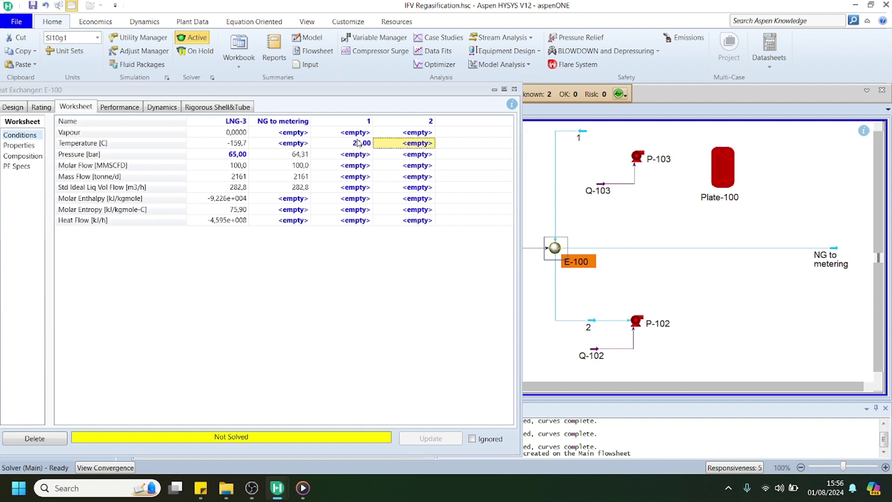
type("15")
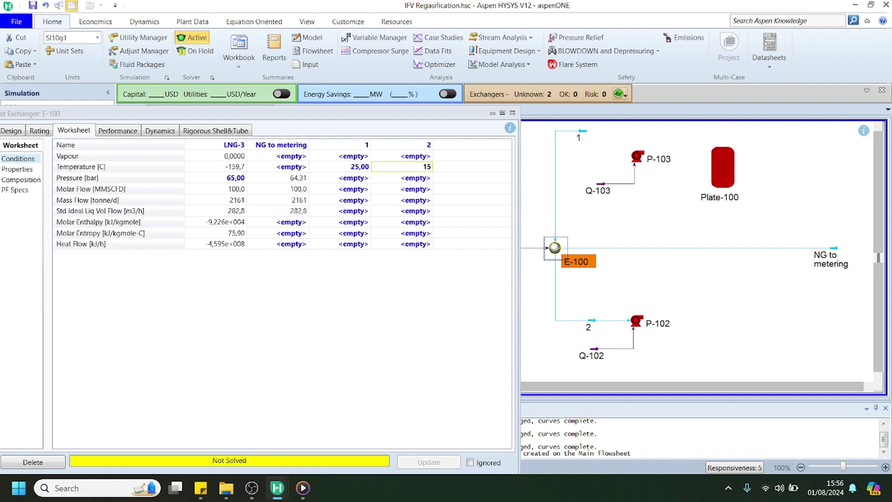
key("Return")
double_click(831, 259)
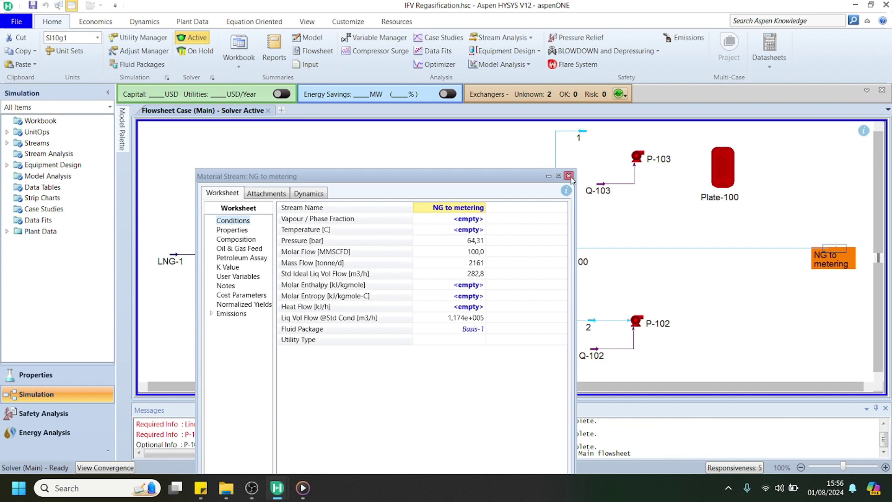
- Open stream 1 and set its mass flow to 20000 tonne/d
left_click(570, 177)
double_click(581, 136)
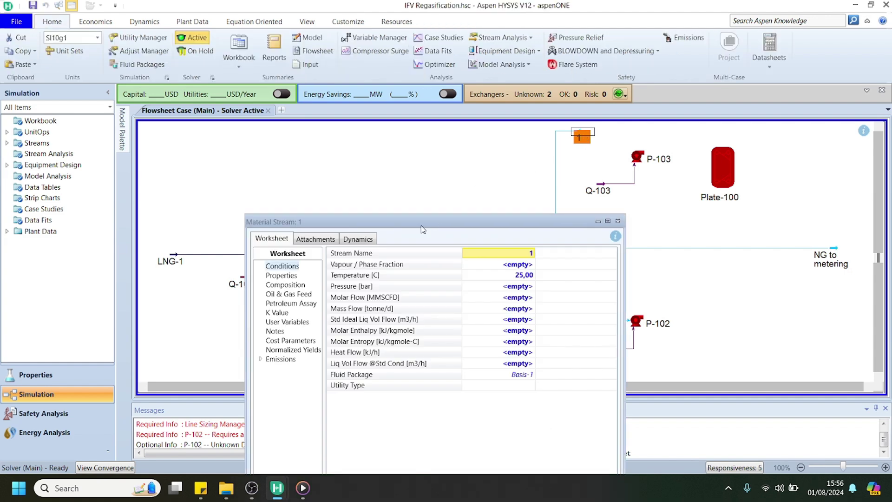
left_click_drag(422, 228, 278, 123)
left_click(359, 213)
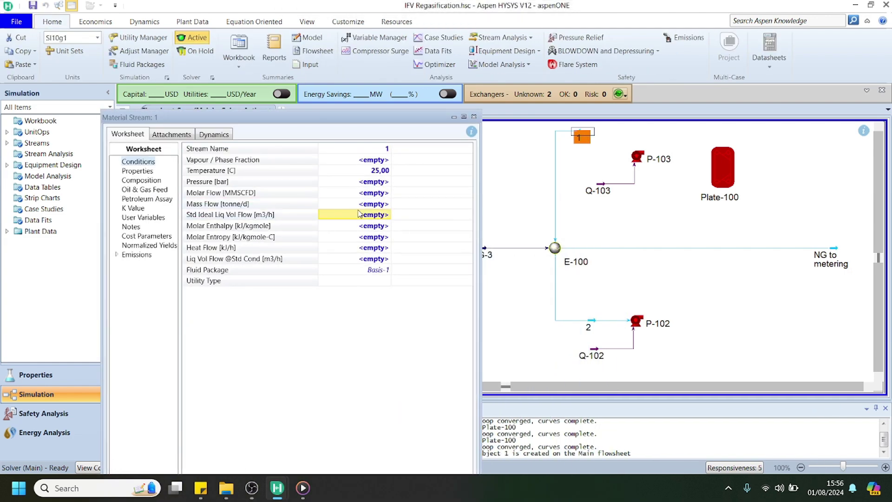
left_click(362, 205)
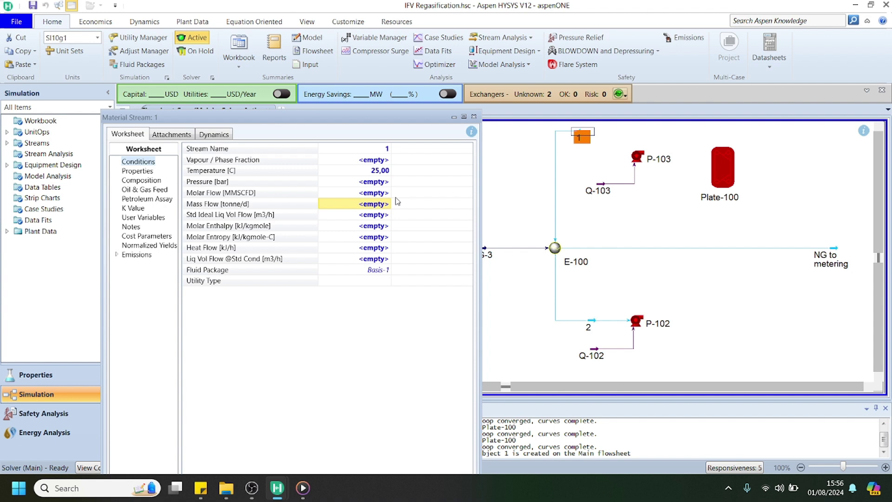
type("20000")
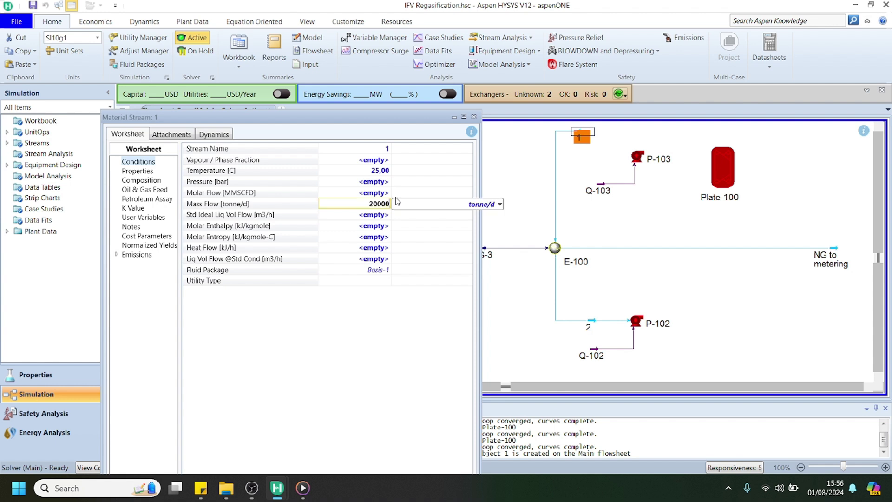
key("Return")
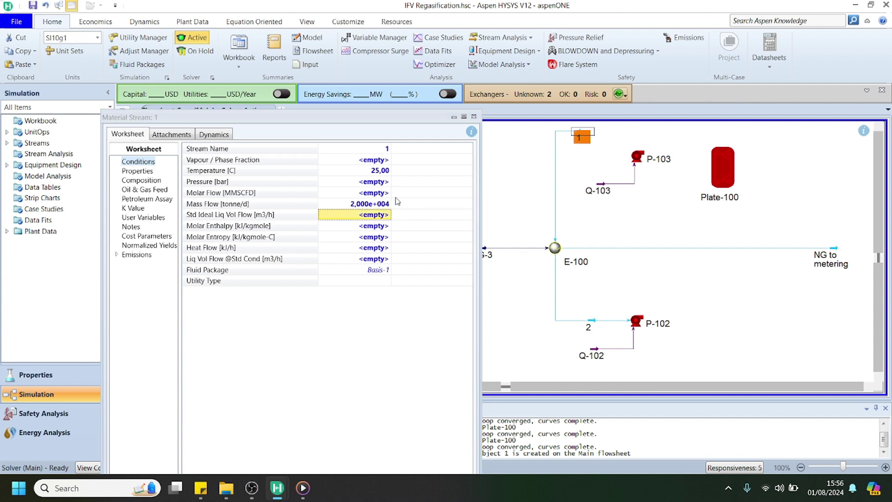
- Set stream 1's composition to EGlycol 0.55 and H2O 0.45
left_click(139, 180)
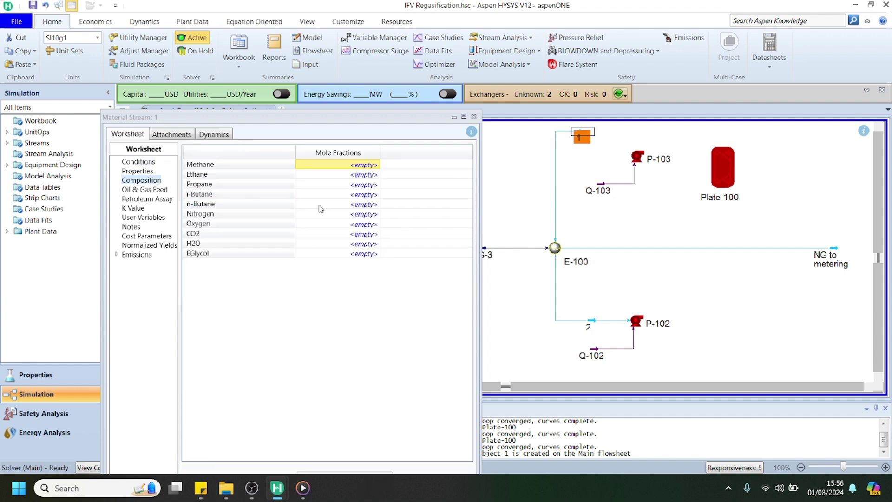
left_click(355, 242)
left_click(362, 255)
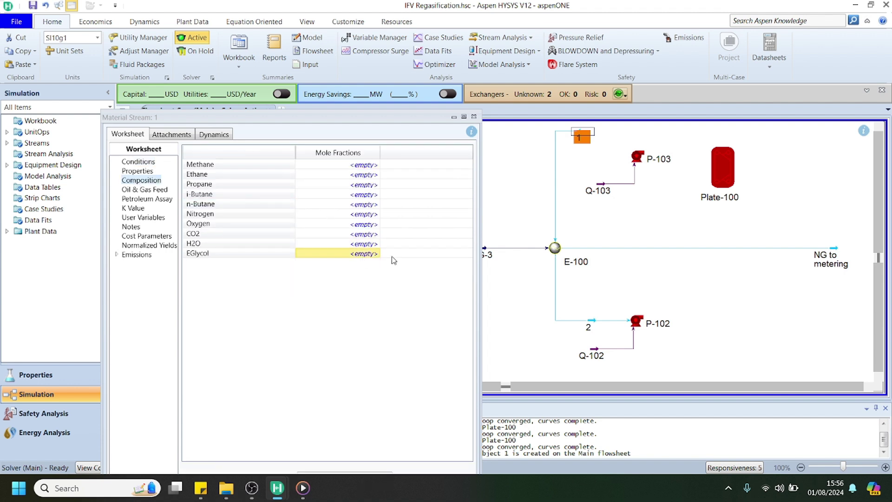
type("0,55")
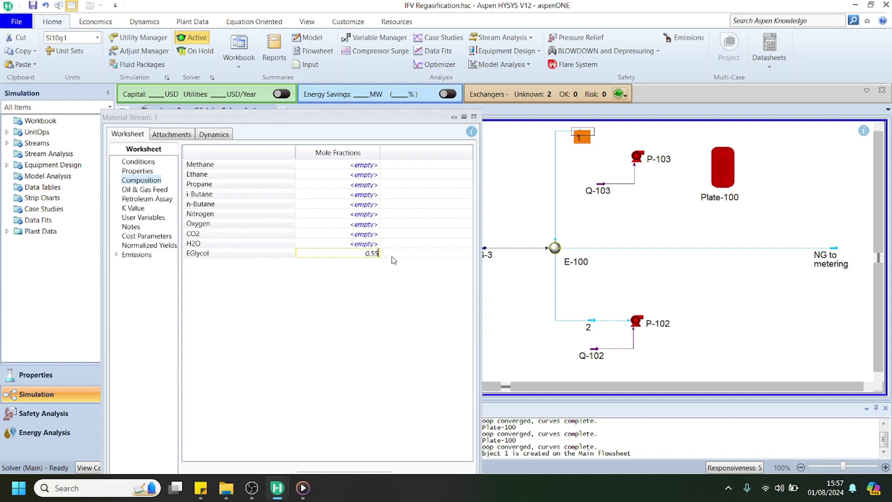
key("Return")
left_click(434, 224)
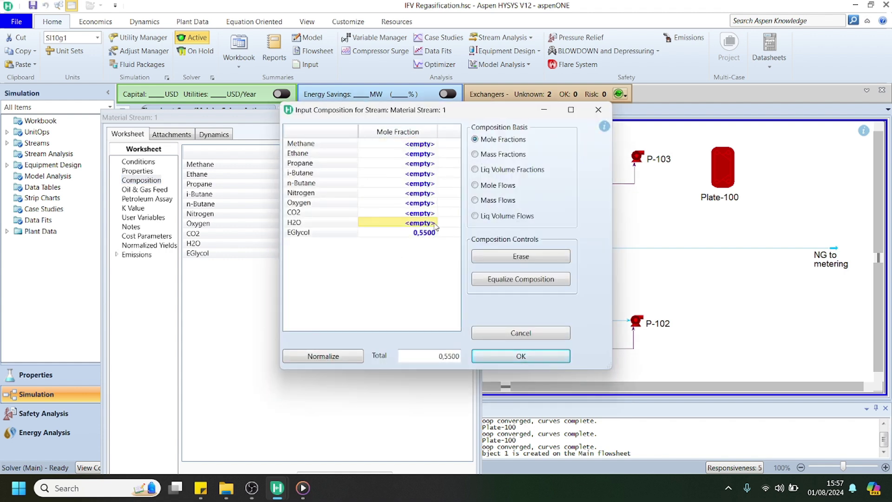
type("0.45")
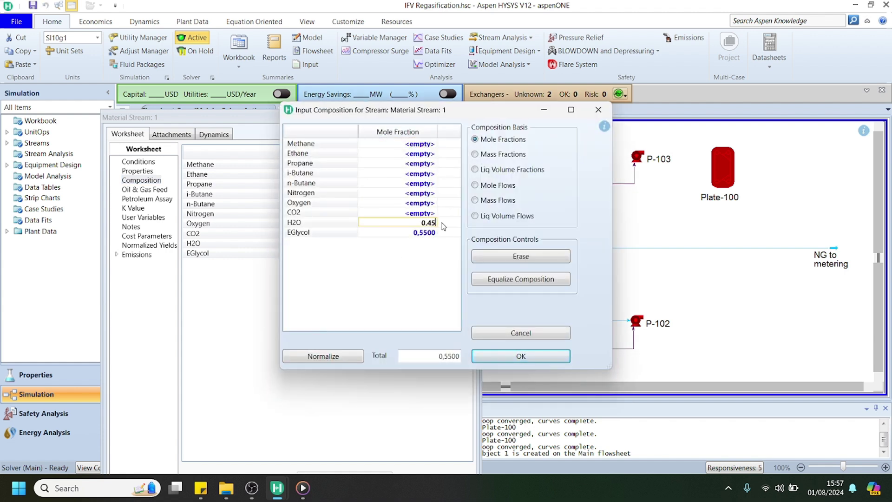
key("Return")
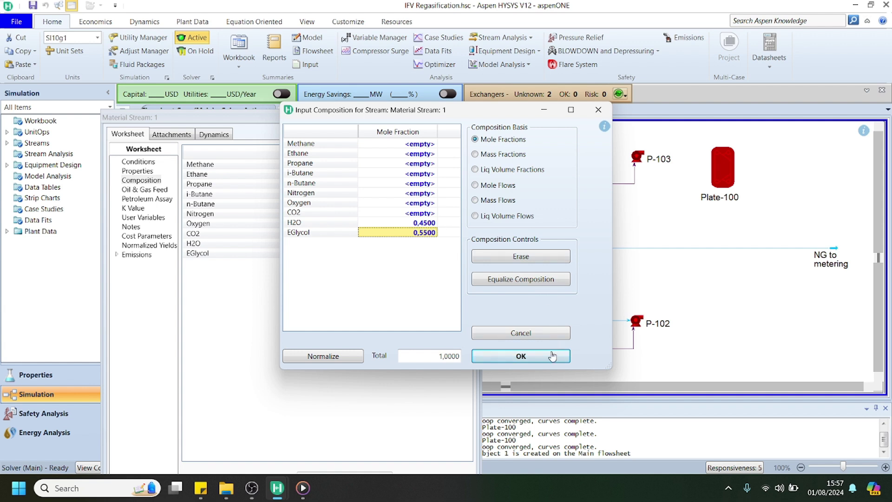
left_click(553, 356)
- Set stream 1's pressure to 5 bar and return to the flowsheet
left_click(468, 117)
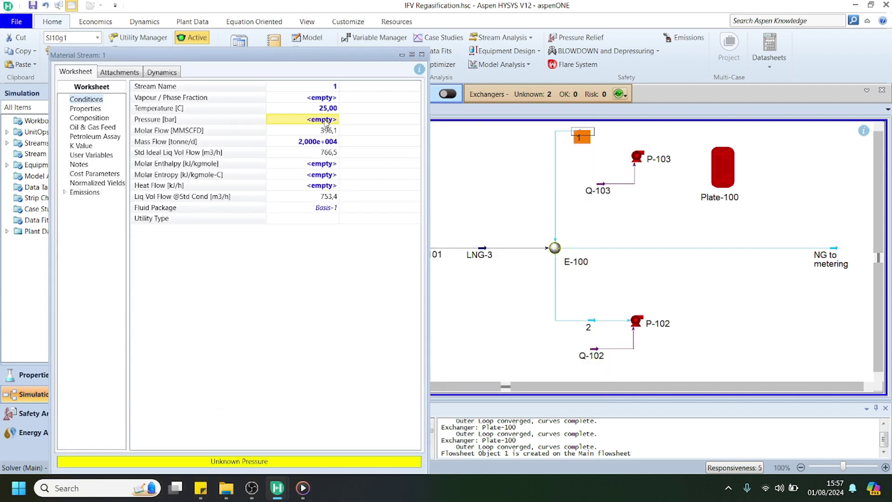
type("5")
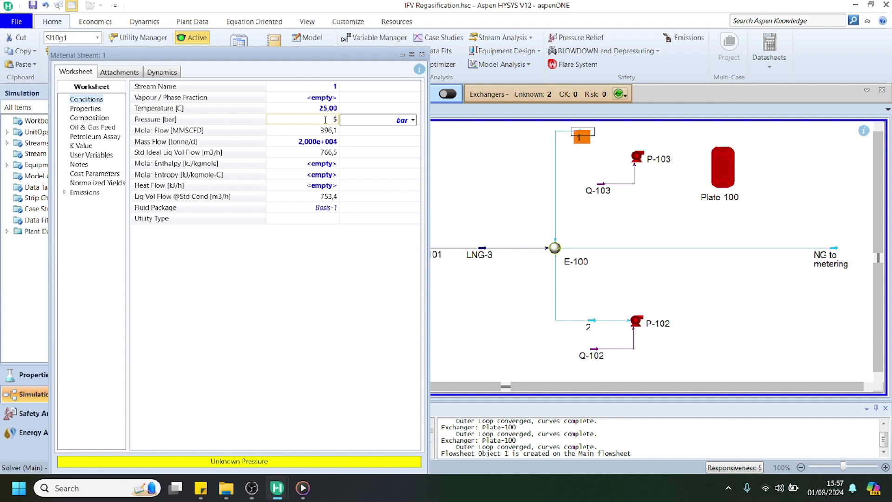
key("Return")
left_click(837, 260)
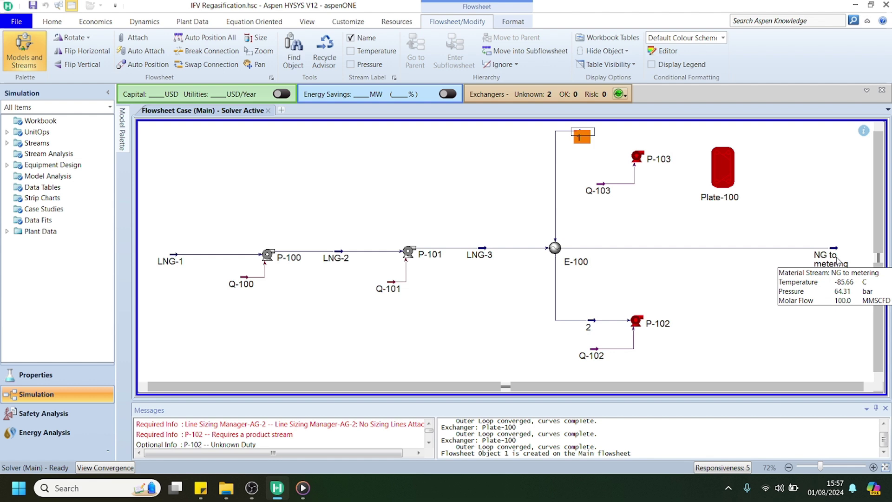
left_click(759, 322)
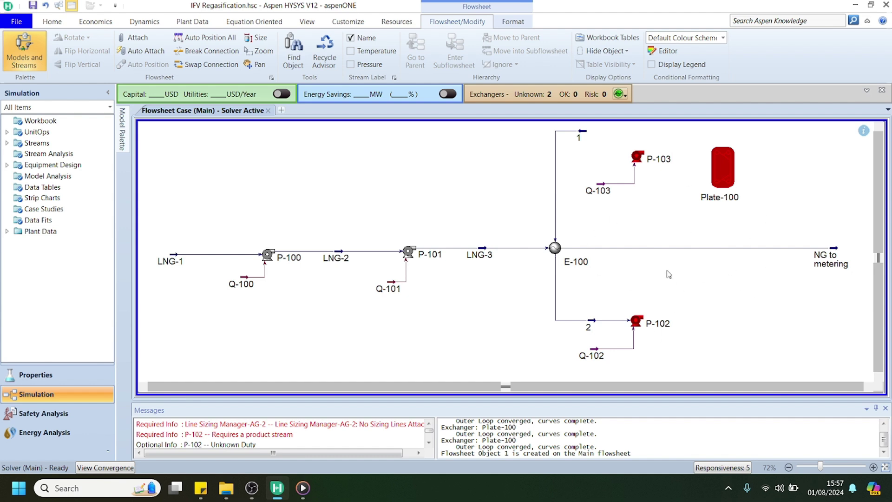
- Draw stream 3 from P-102's outlet into Plate-100 and tidy its label and the NG to metering line
mouse_move(838, 254)
key("ctrl")
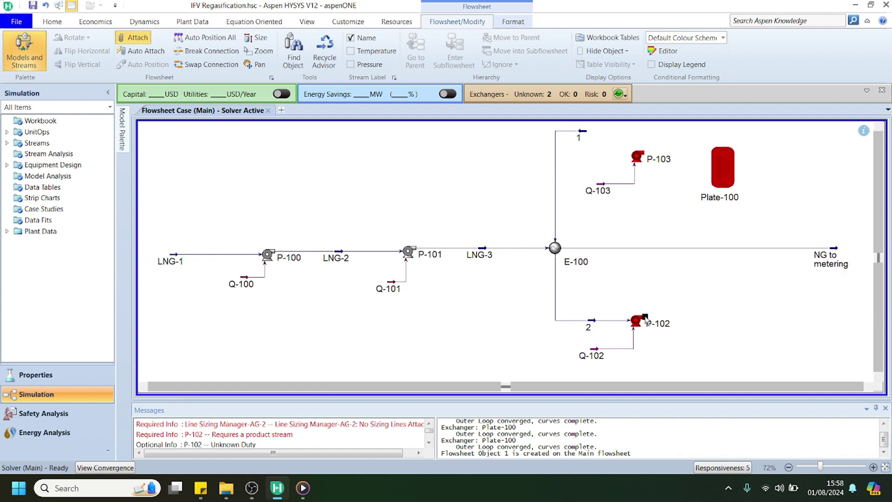
left_click_drag(646, 319, 741, 184)
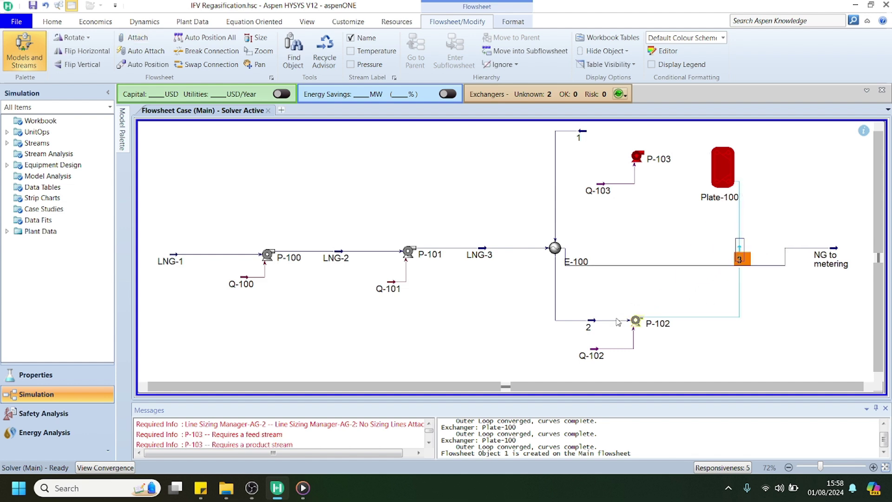
left_click(736, 238)
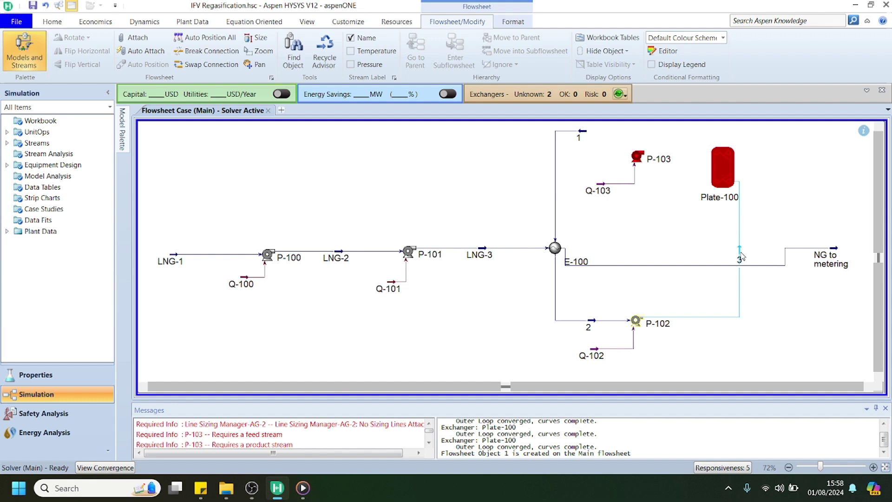
left_click_drag(742, 255, 742, 235)
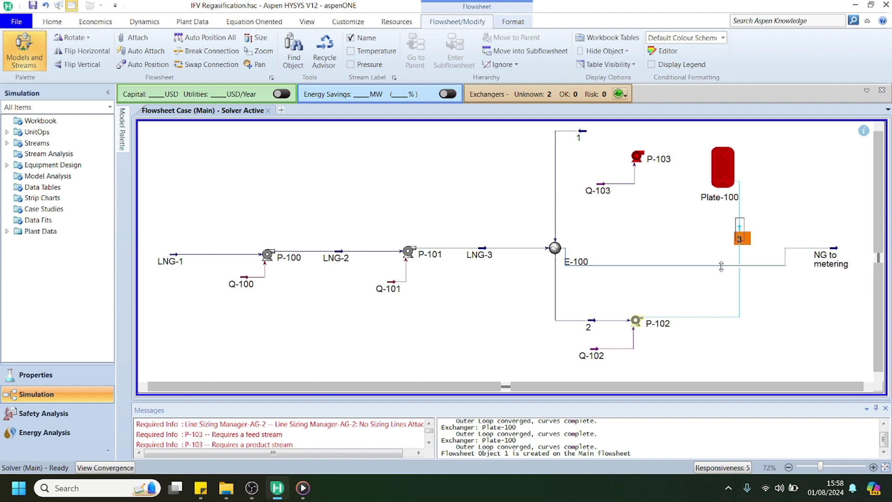
left_click_drag(721, 266, 721, 248)
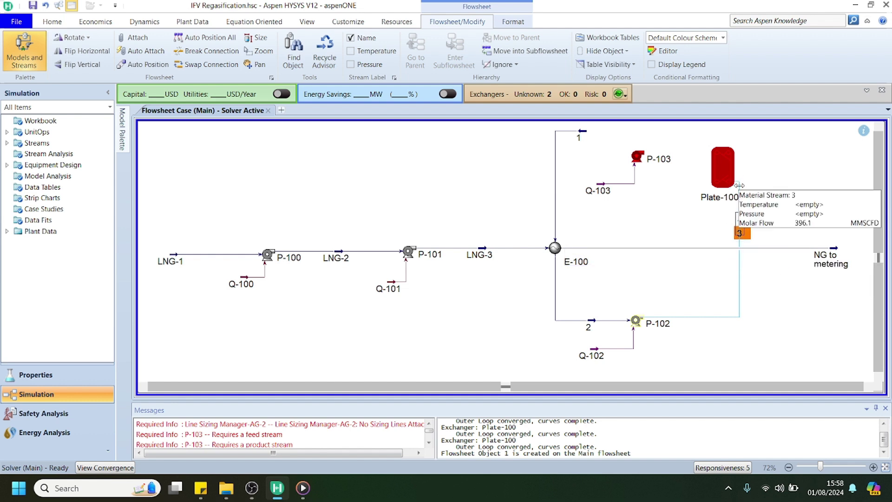
- Add stream 4 leaving Plate-100's top and reposition pump P-103 with Q-103
key("ctrl")
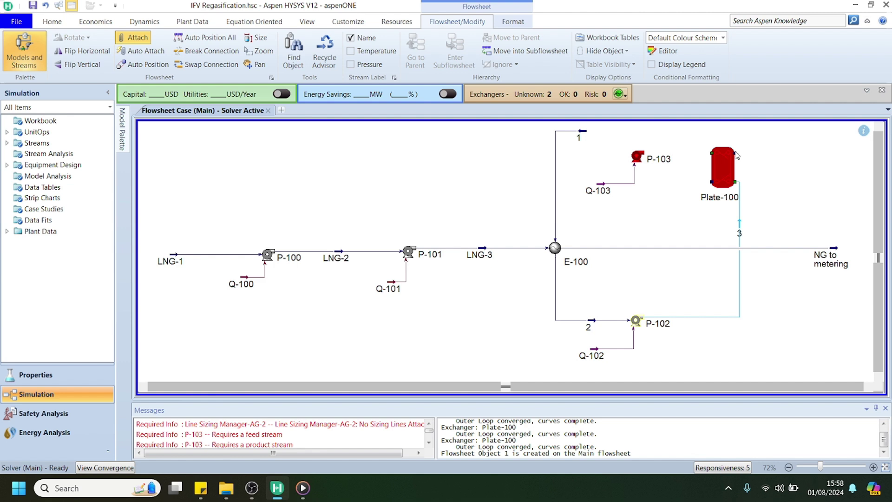
left_click_drag(735, 153, 680, 131)
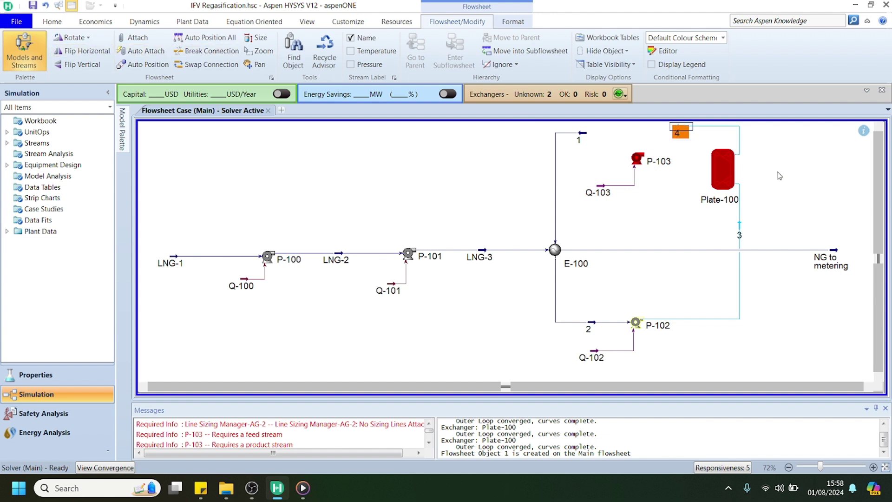
left_click_drag(637, 165, 629, 173)
left_click_drag(603, 200, 623, 189)
- Attach feed stream 5 to P-103, route its discharge into Plate-100, and add outlet stream 7
left_click(685, 238)
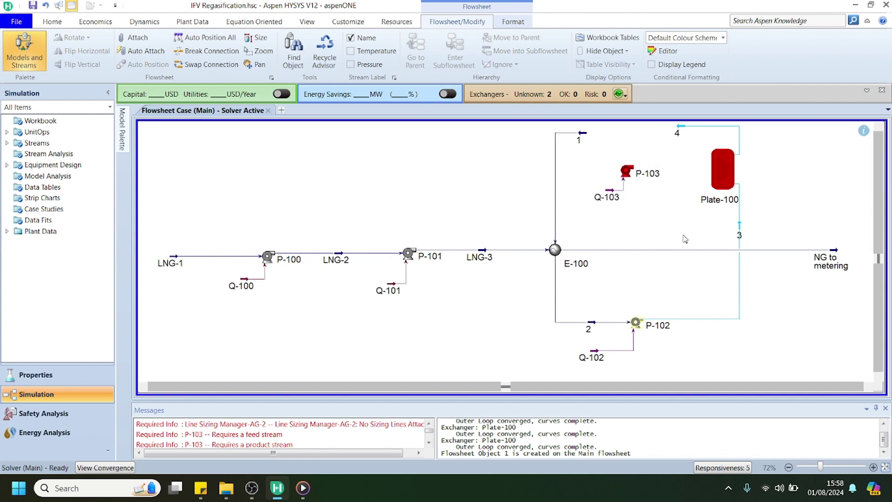
left_click(622, 174)
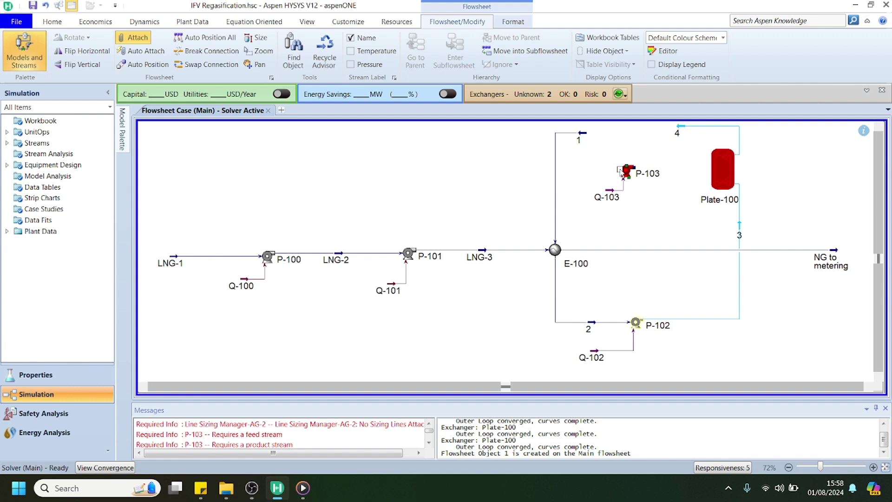
left_click_drag(622, 171, 584, 173)
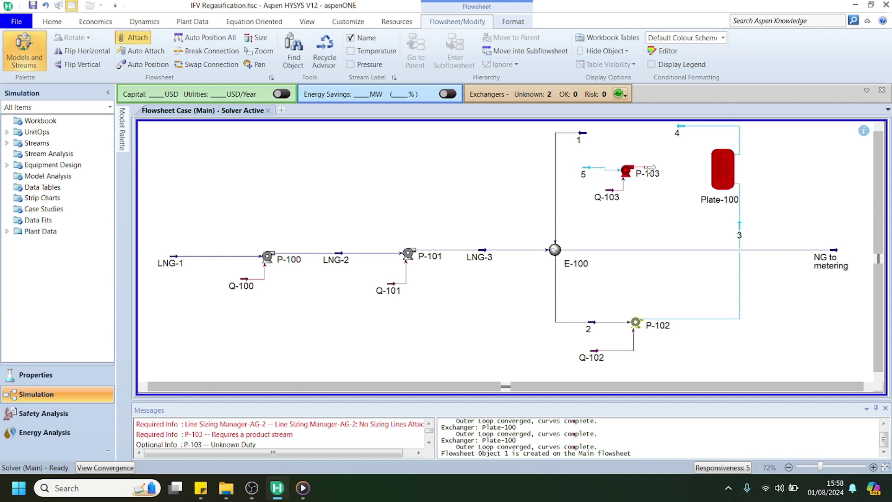
left_click_drag(650, 168, 711, 154)
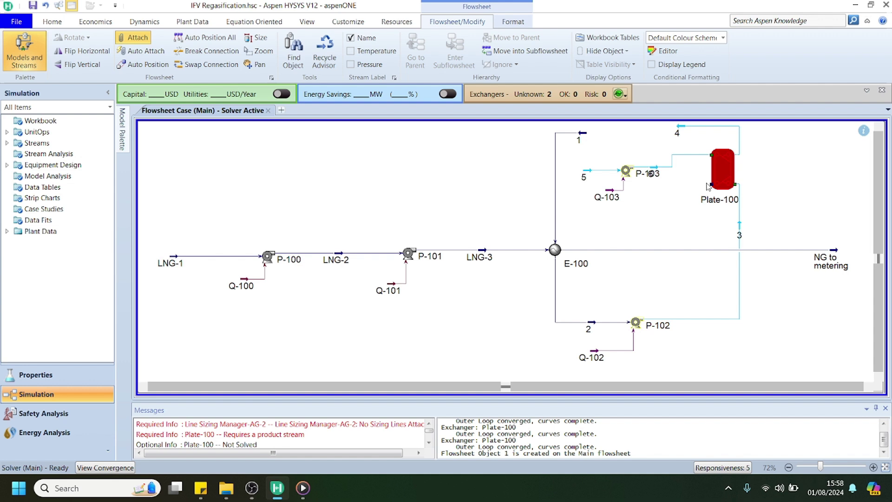
left_click_drag(708, 187, 802, 214)
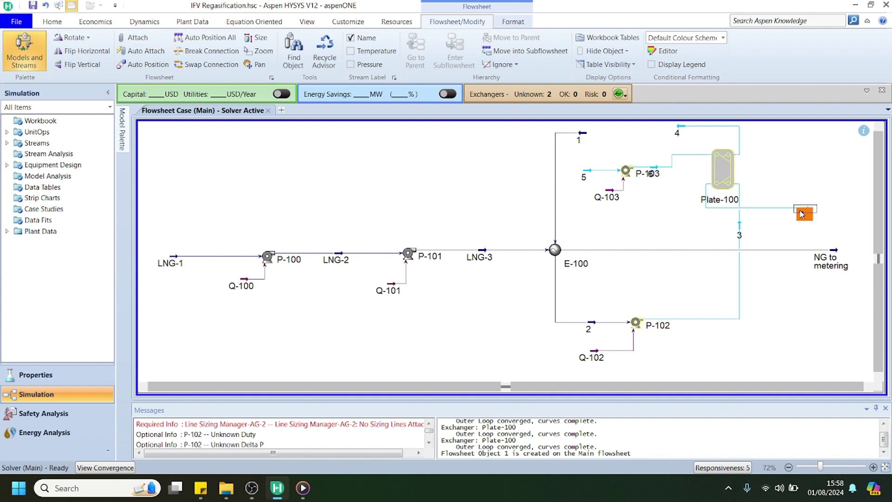